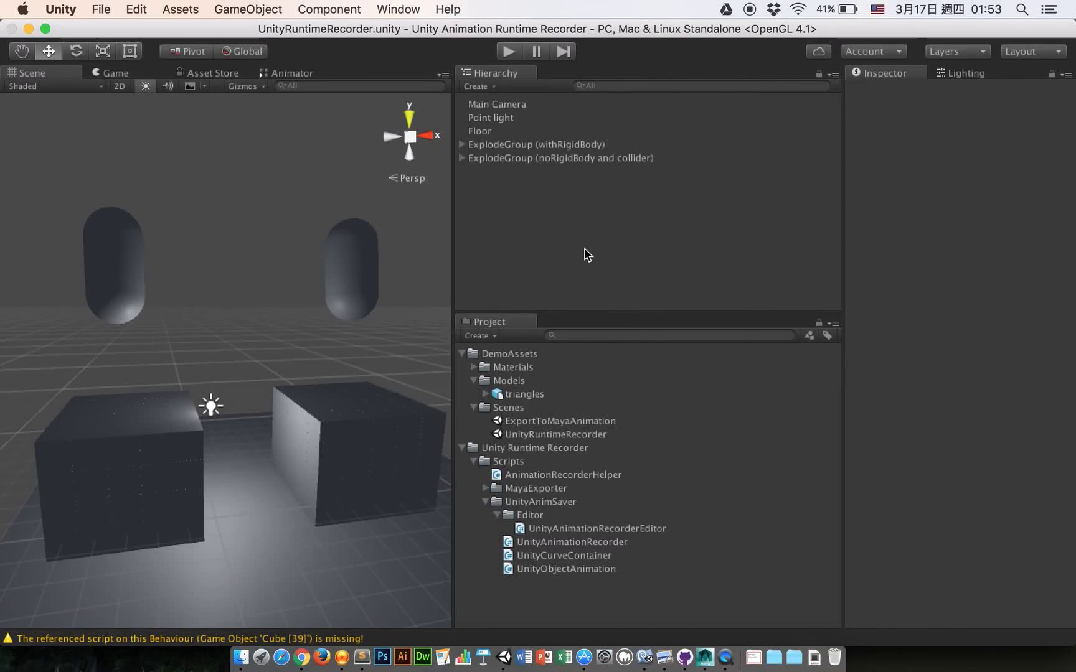
- Preview the explosion in play mode, then select ExplodeGroup (withRigidBody)
click(571, 146)
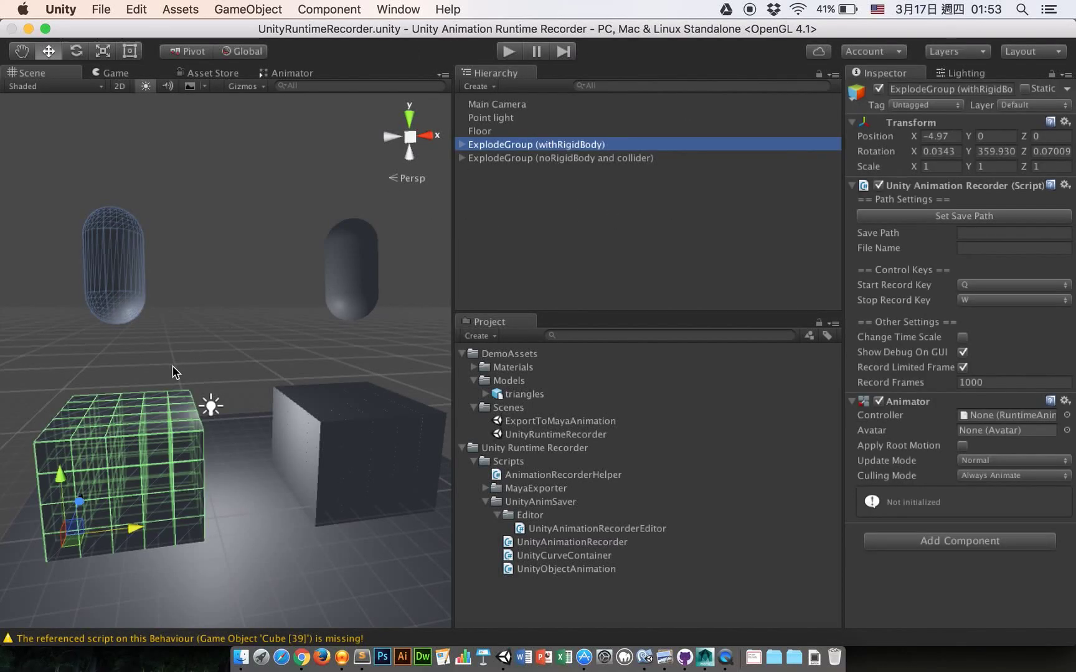
click(638, 161)
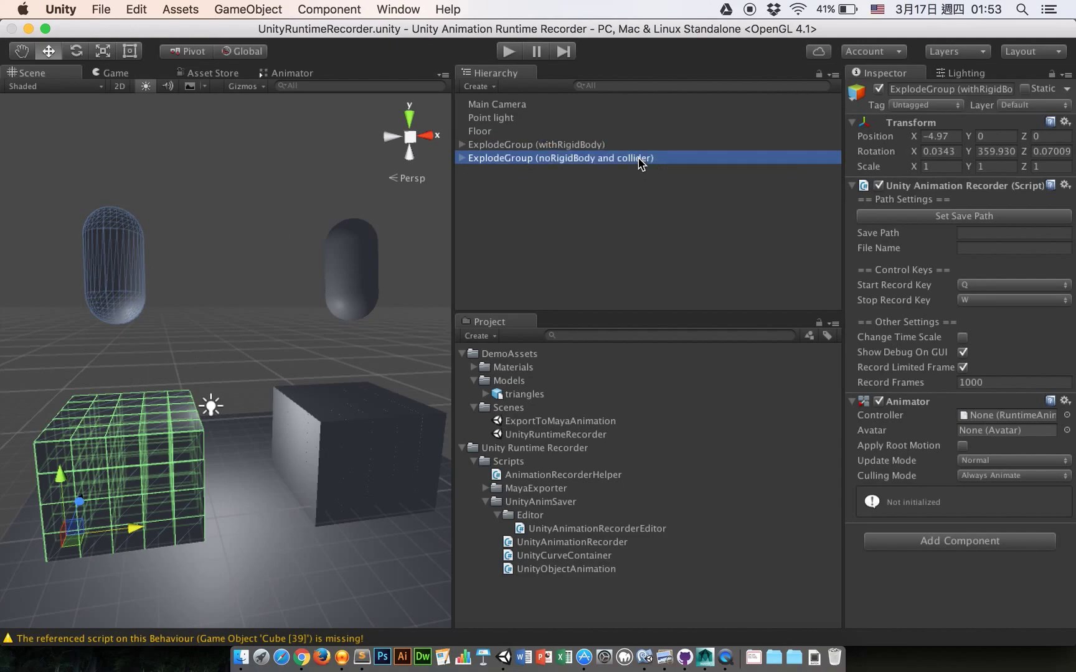
click(535, 241)
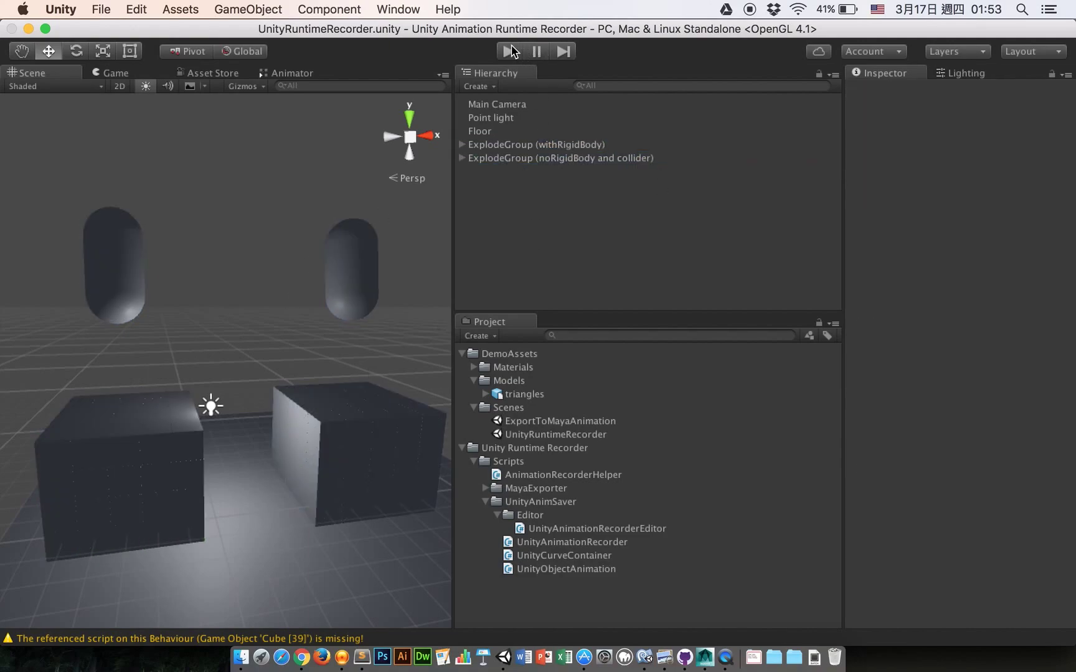
click(510, 51)
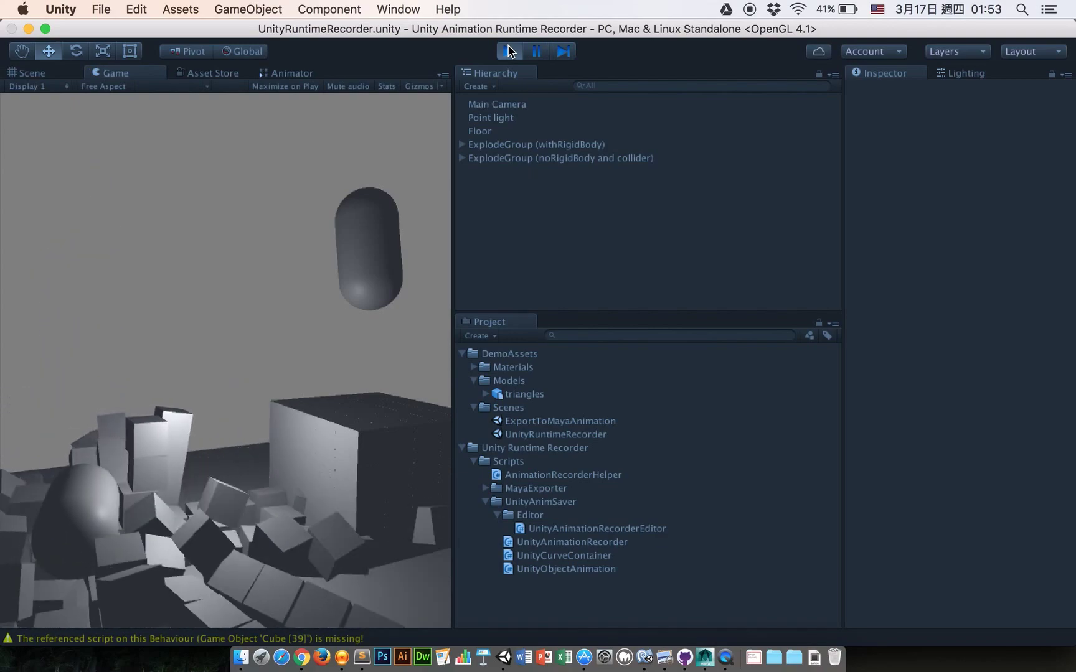
click(509, 51)
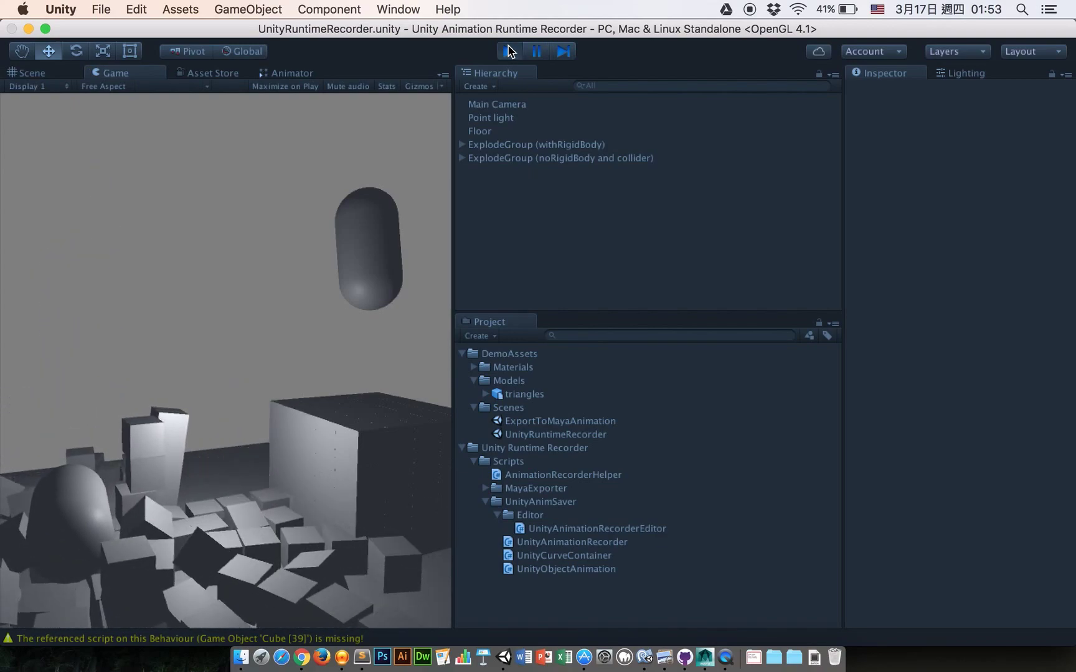
click(562, 143)
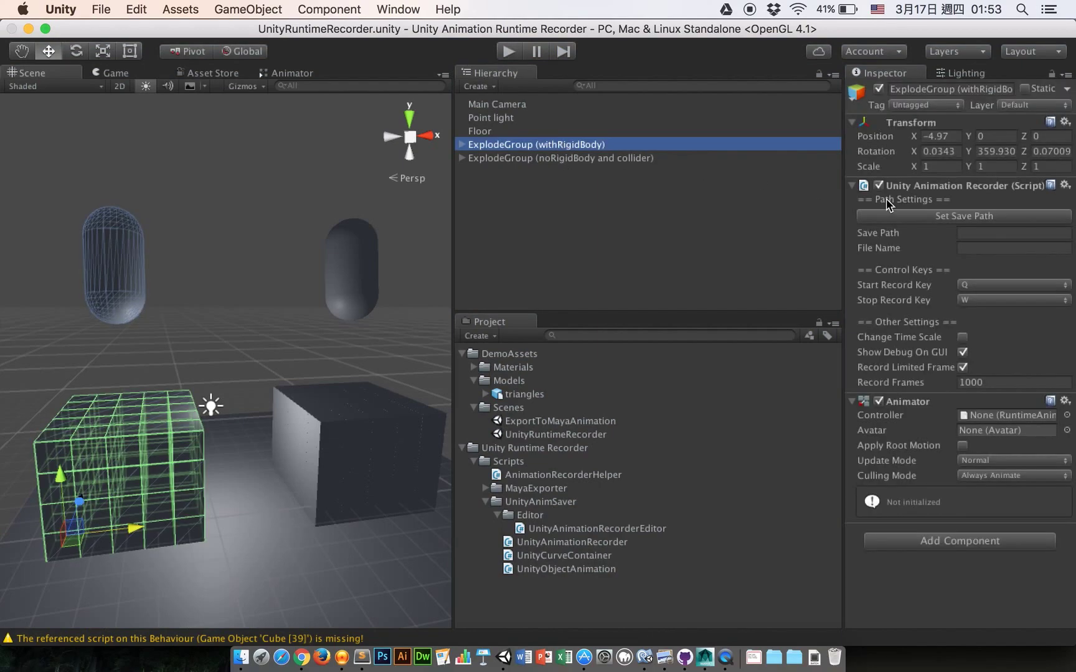
- Set the recorder's save file to ExplodeGroup.anim in Assets/
click(942, 216)
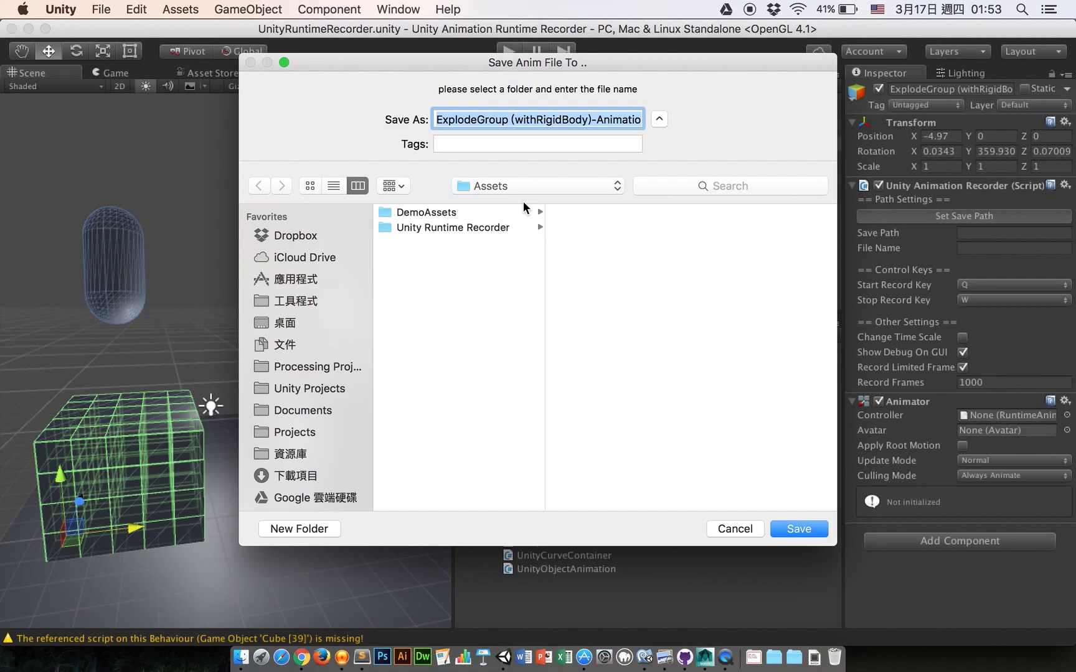
key(BackSpace)
text(Gou)
key(BackSpace)
key(BackSpace)
key(BackSpace)
text(ExplodeGroup)
click(796, 529)
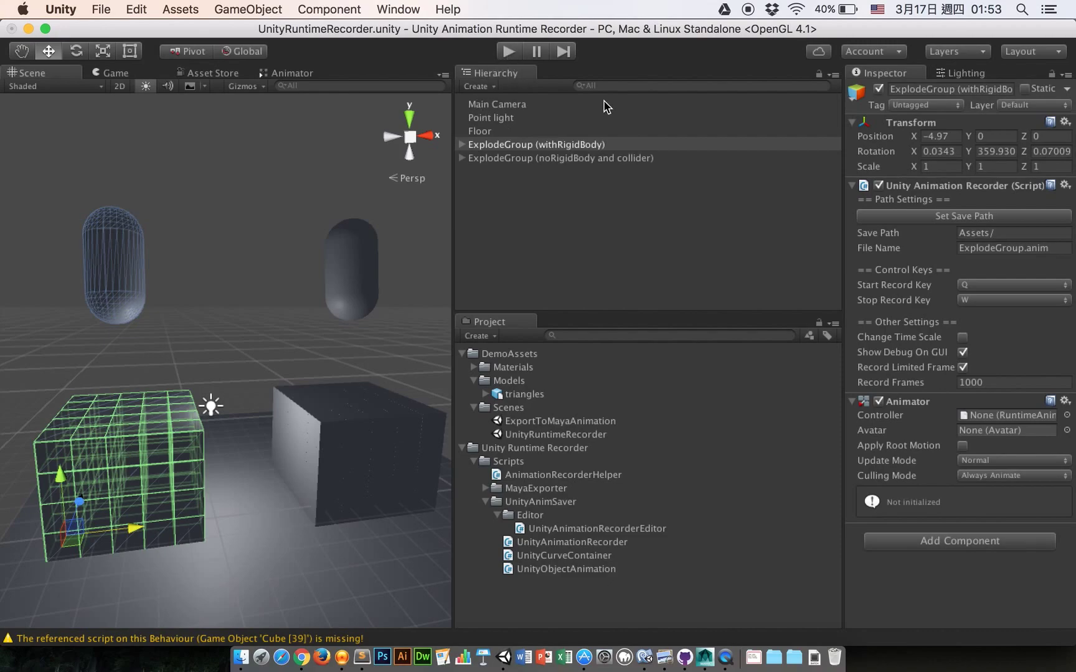
- Record one explosion run in play mode to write the ExplodeGroup clip, then stop the game
click(507, 51)
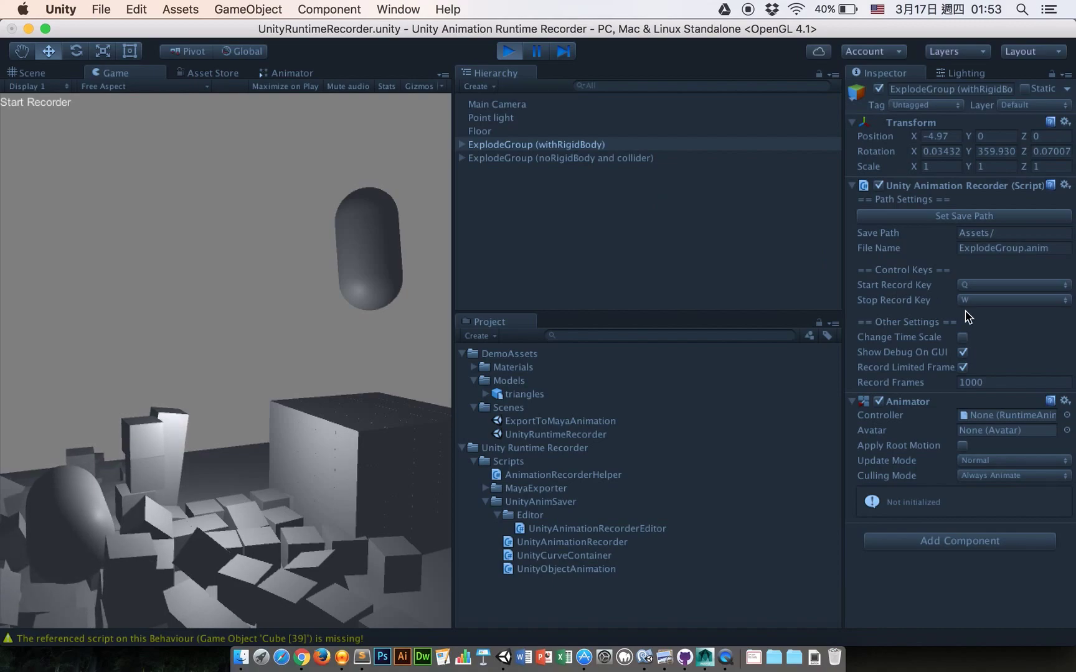
key(w)
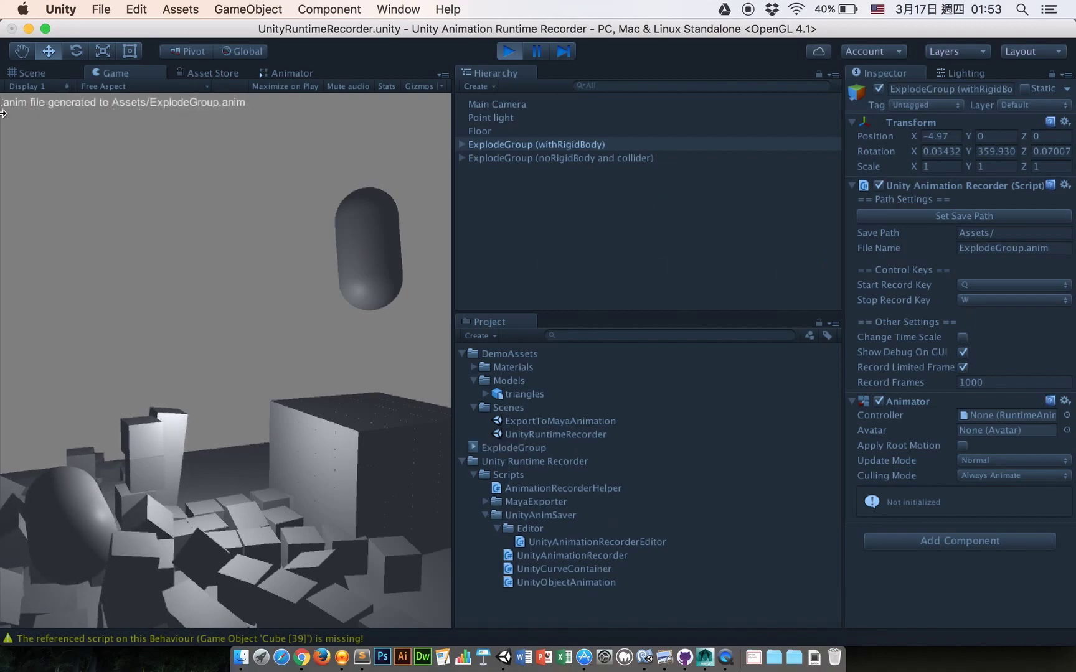
click(510, 54)
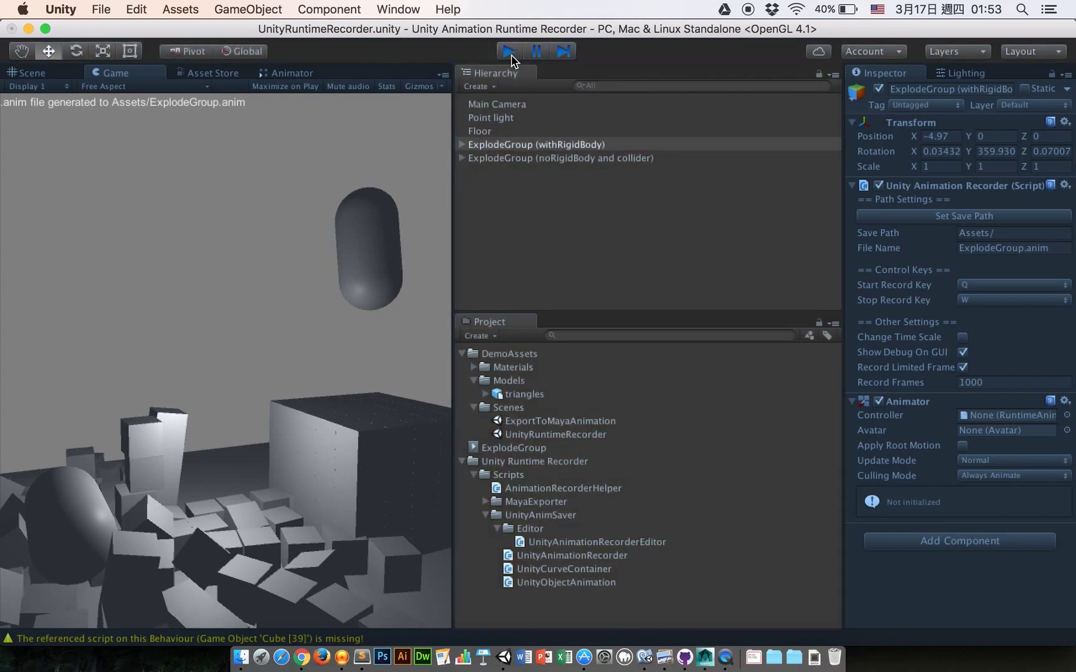
click(672, 158)
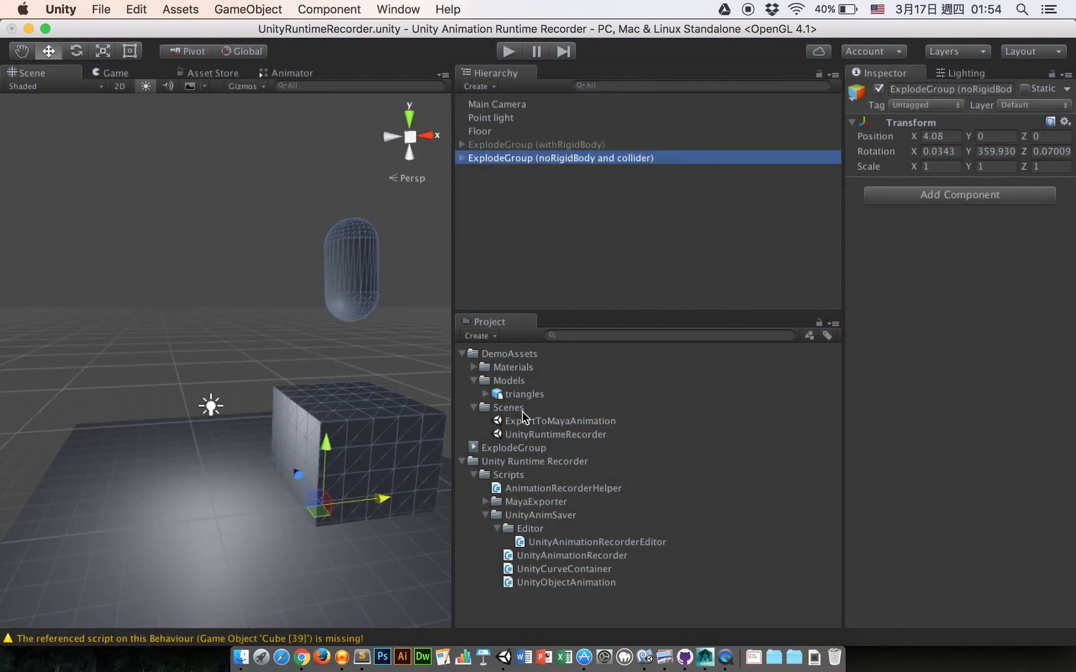
- Attach the ExplodeGroup clip to ExplodeGroup (noRigidBody and collider) and test it in play mode
drag(512, 449, 904, 306)
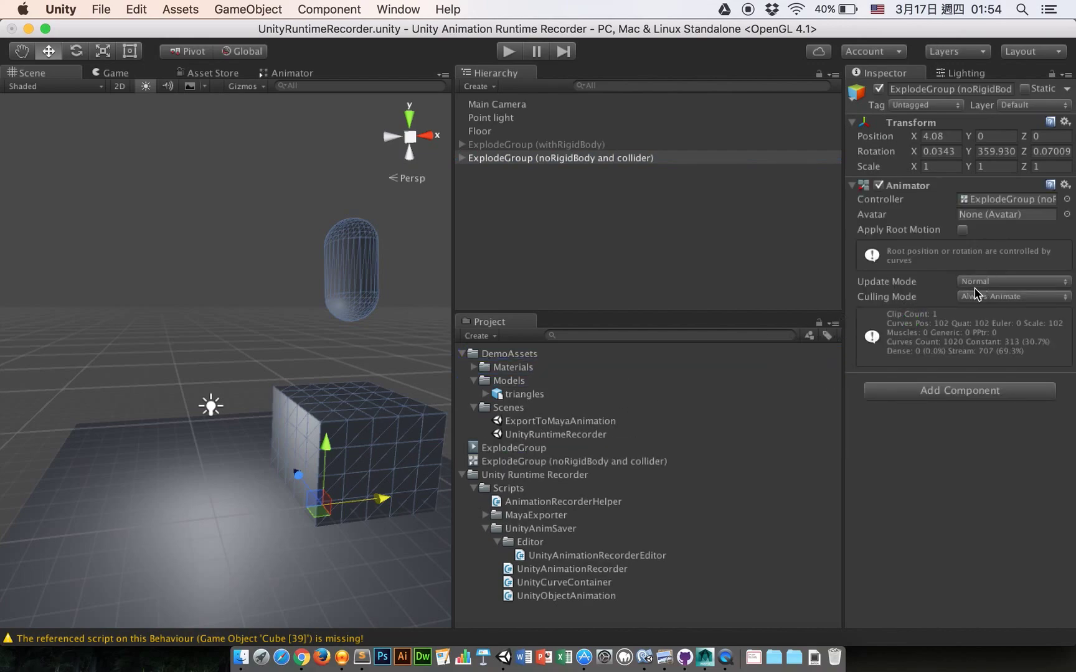
click(508, 55)
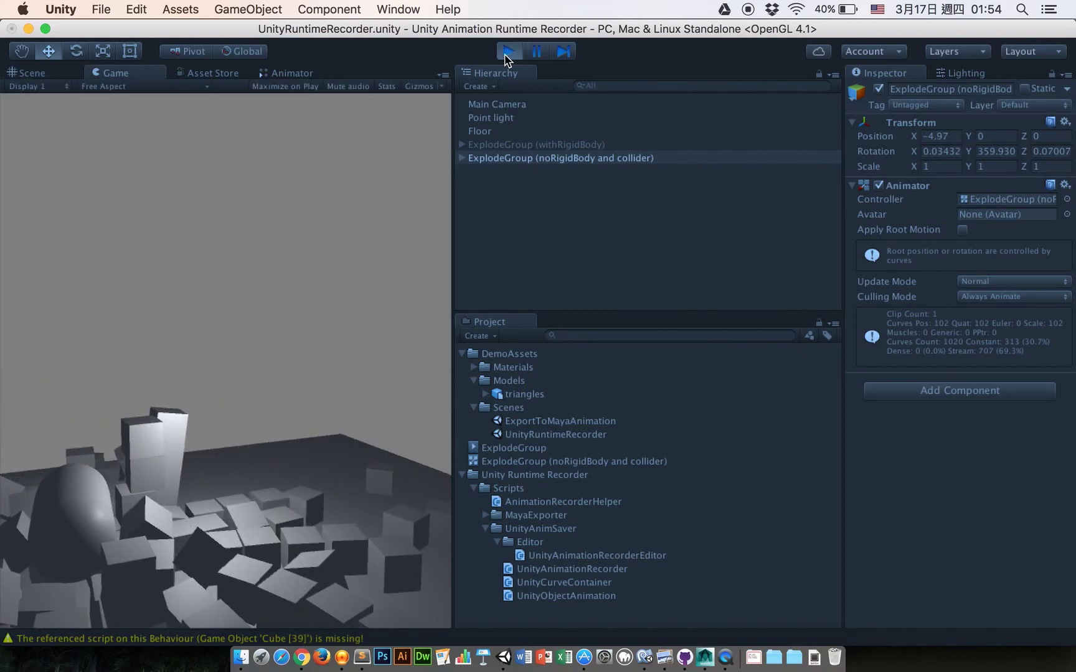
click(508, 55)
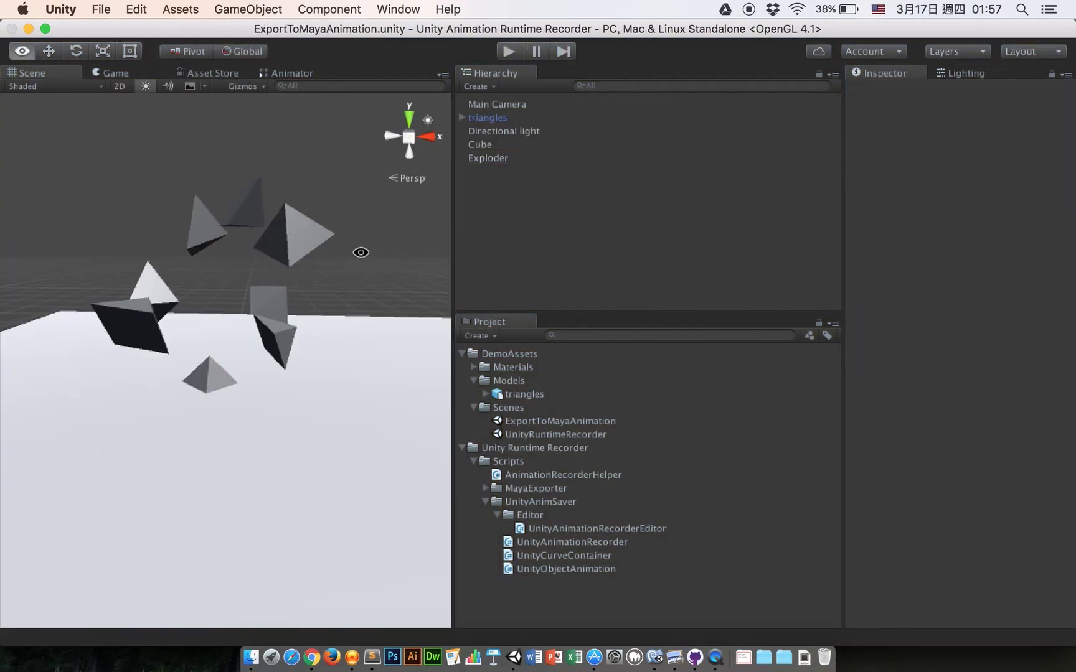
- Preview the triangles explosion in the scene, then open the triangles model in Maya
alt+drag(360, 252, 386, 156)
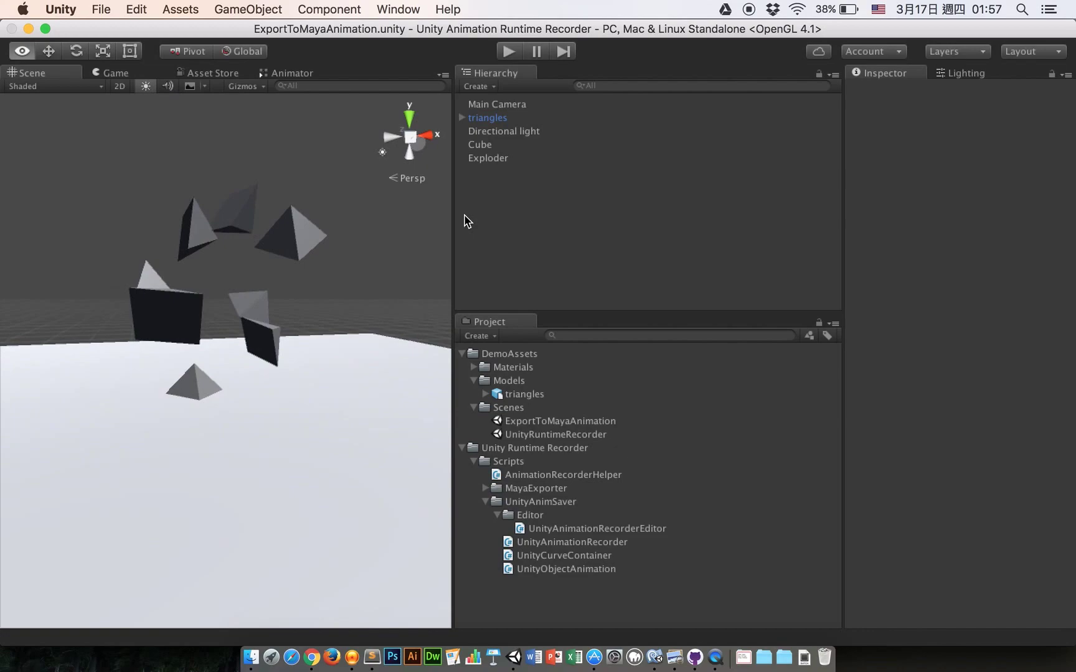
alt+drag(386, 156, 330, 216)
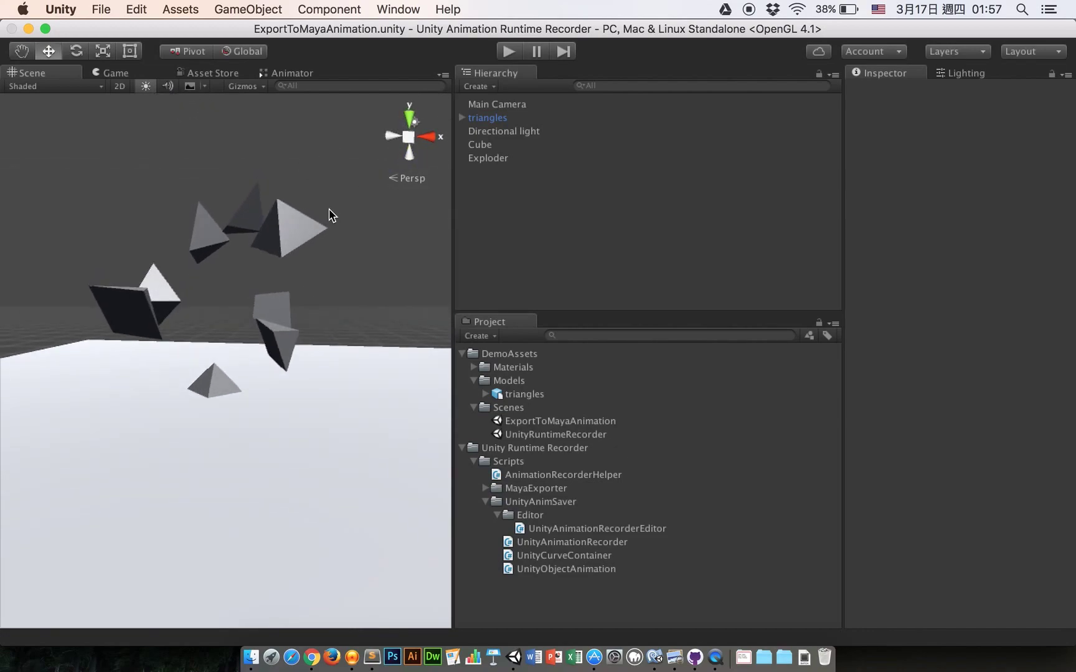
click(506, 52)
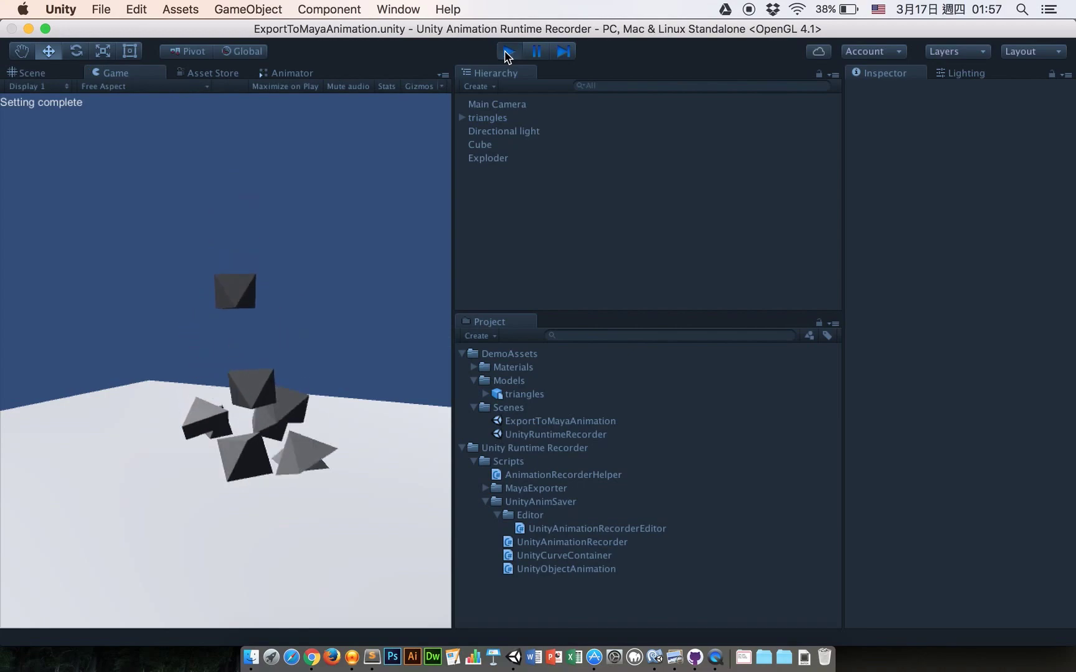
click(507, 52)
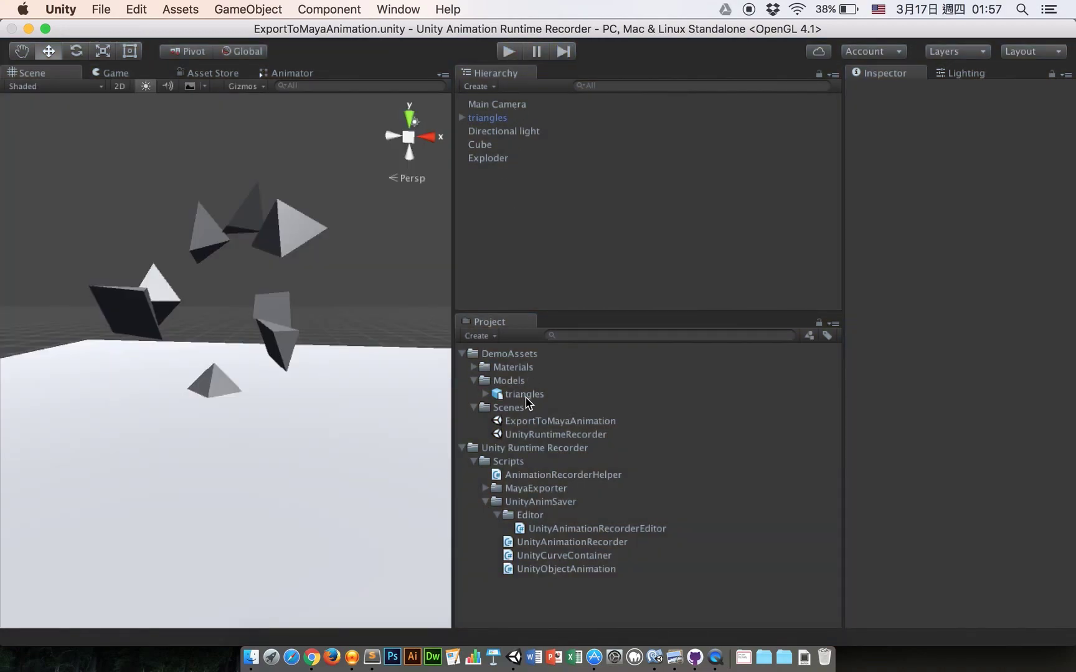
click(525, 396)
double_click(542, 397)
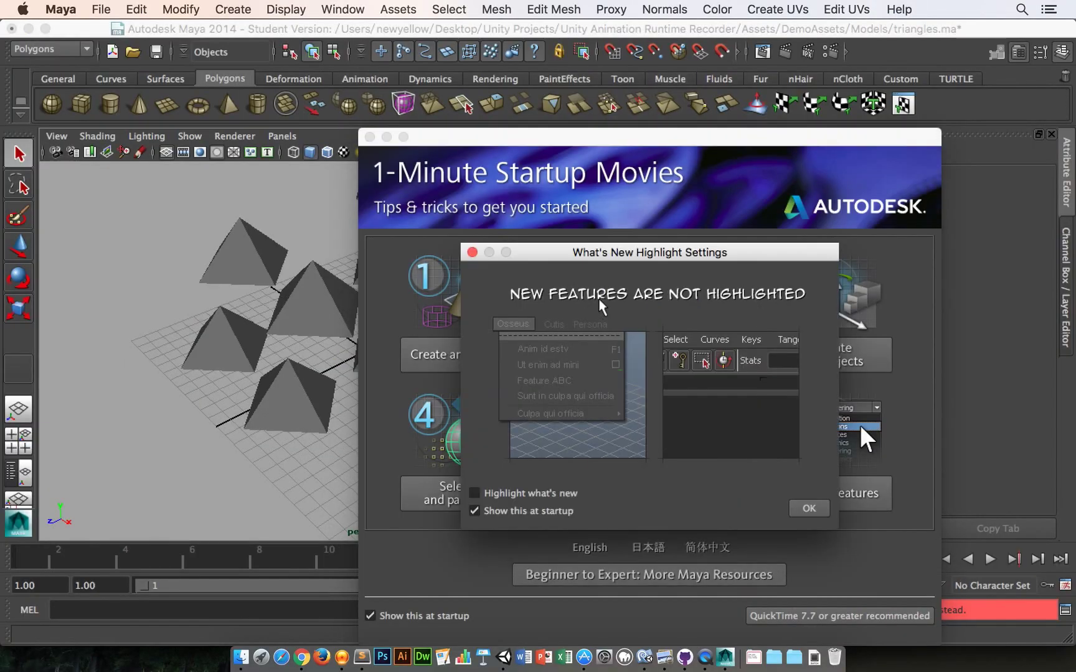
- Dismiss Maya's startup windows, play triangles.ma's animation to frame 11, and close Maya
click(473, 250)
click(370, 137)
mouse_move(549, 273)
alt+mouse_down()
mouse_move(552, 248)
mouse_move(559, 319)
alt+mouse_up()
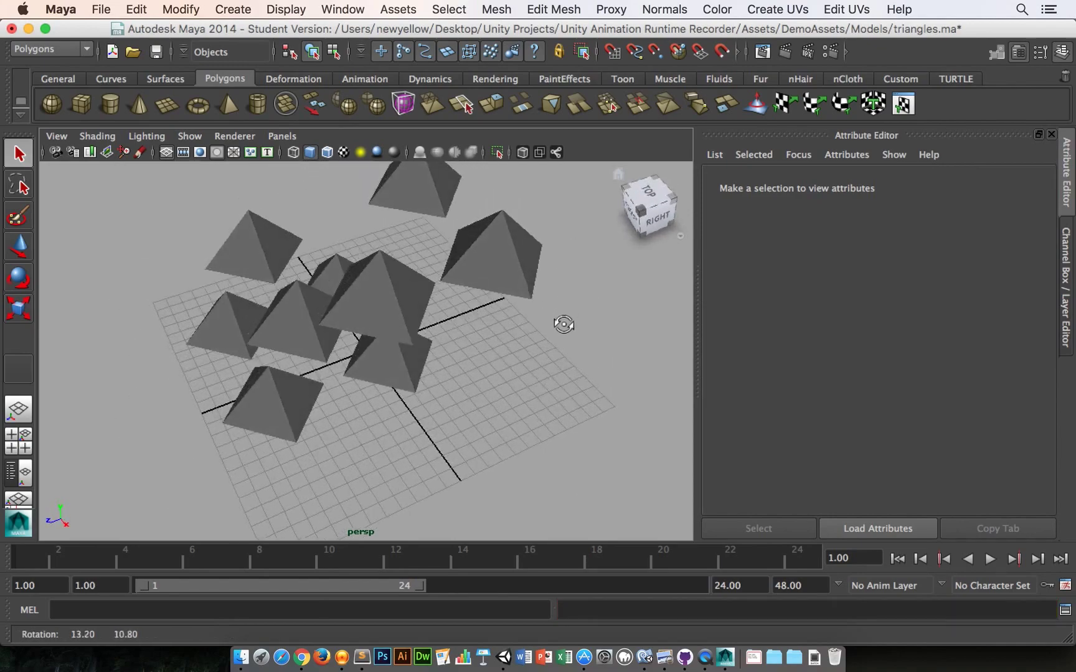
click(993, 558)
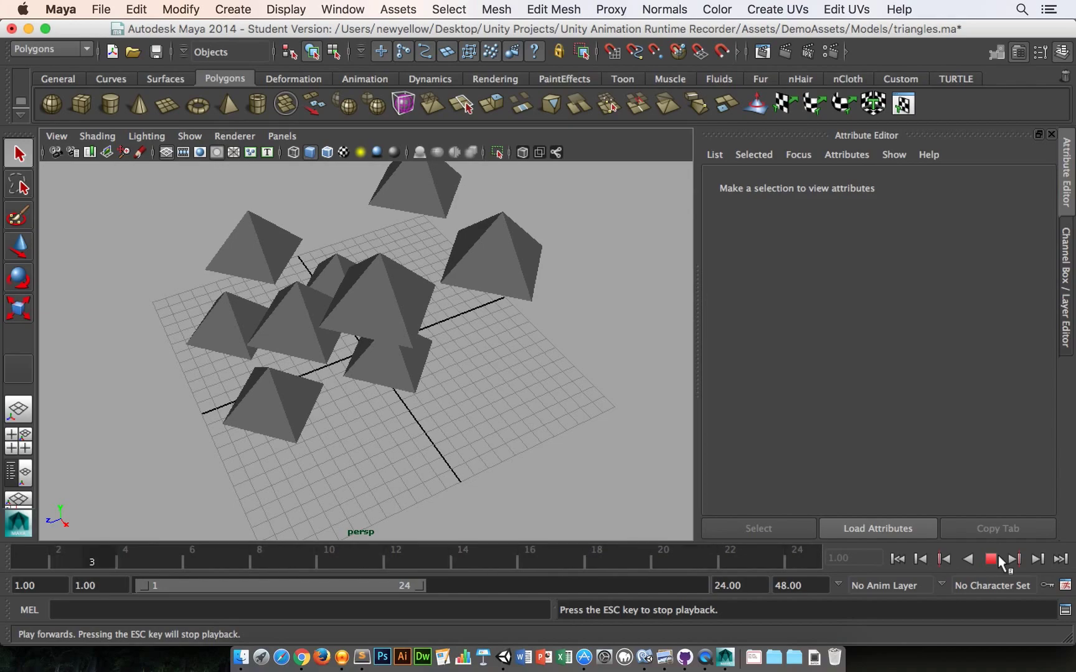
click(997, 556)
click(11, 29)
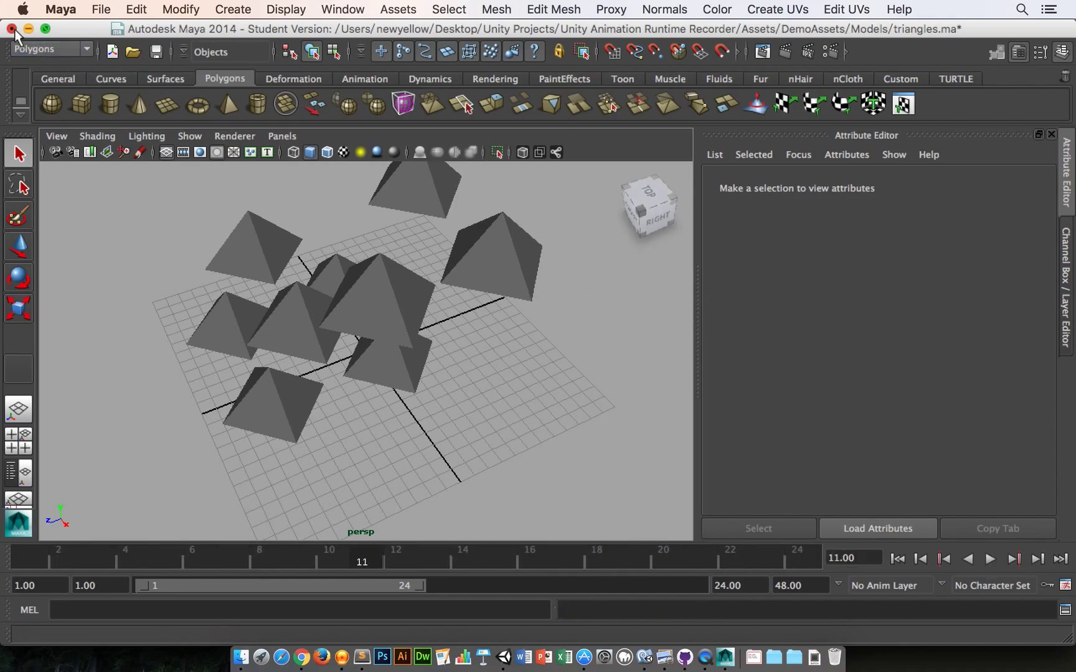
- Quit Maya without saving and set the triangles recorder's source file to Assets/DemoAssets/Models/triangles.ma
click(527, 344)
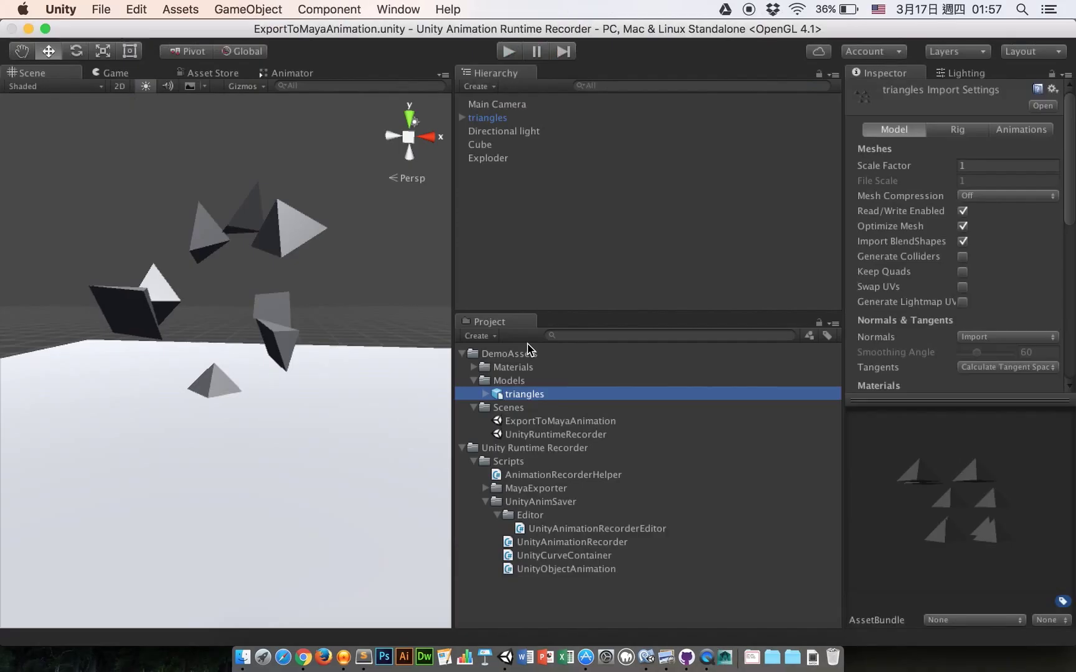
alt+drag(401, 258, 358, 255)
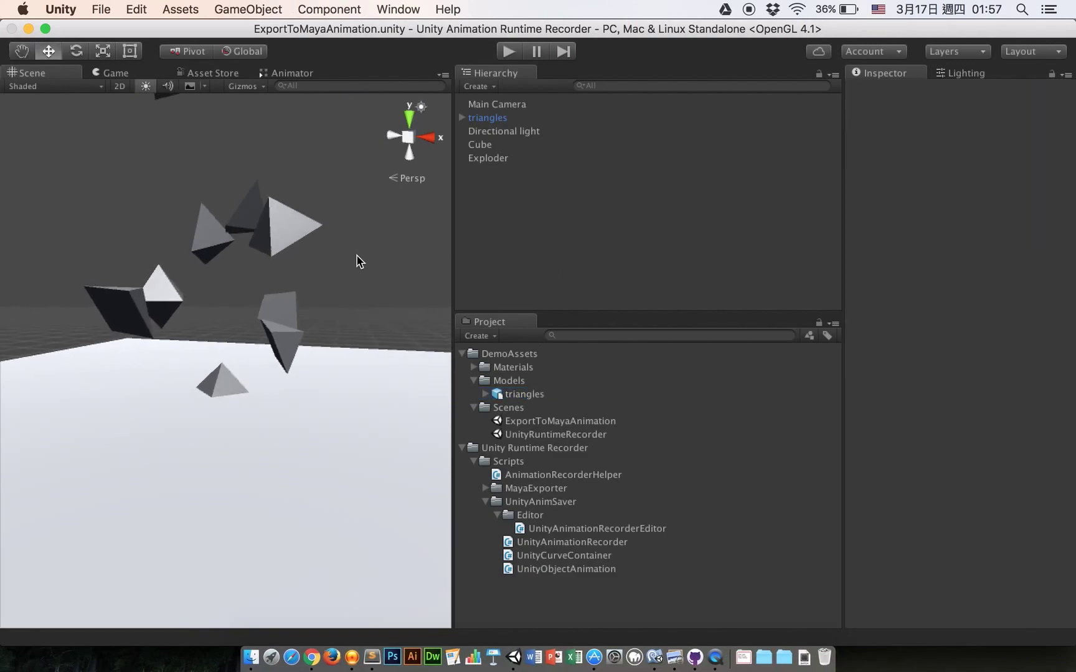
click(506, 118)
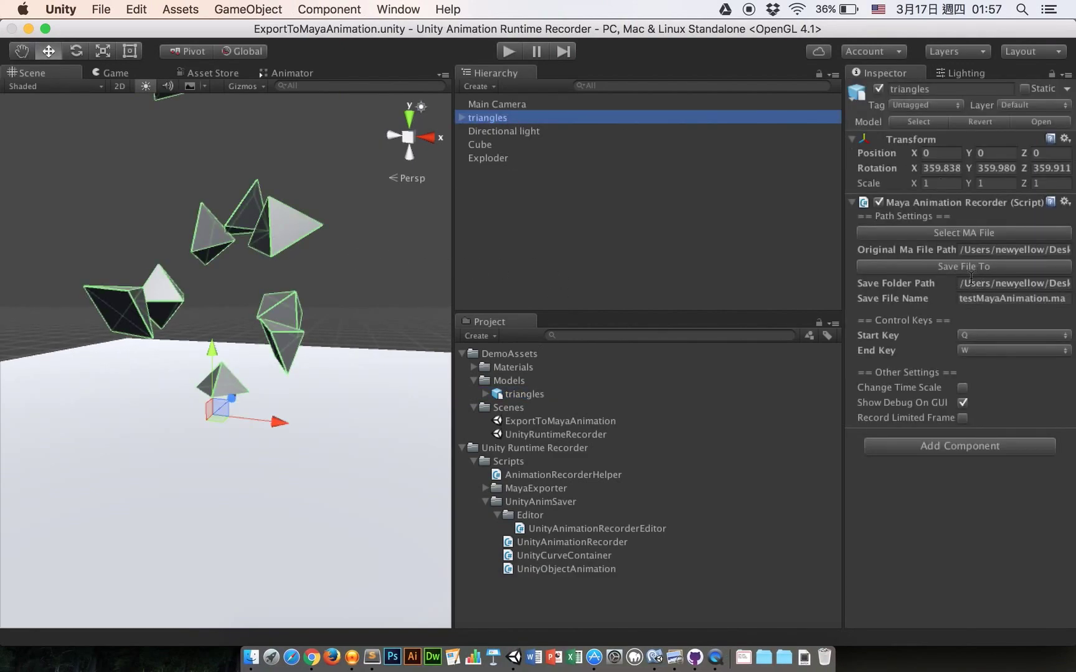
click(962, 234)
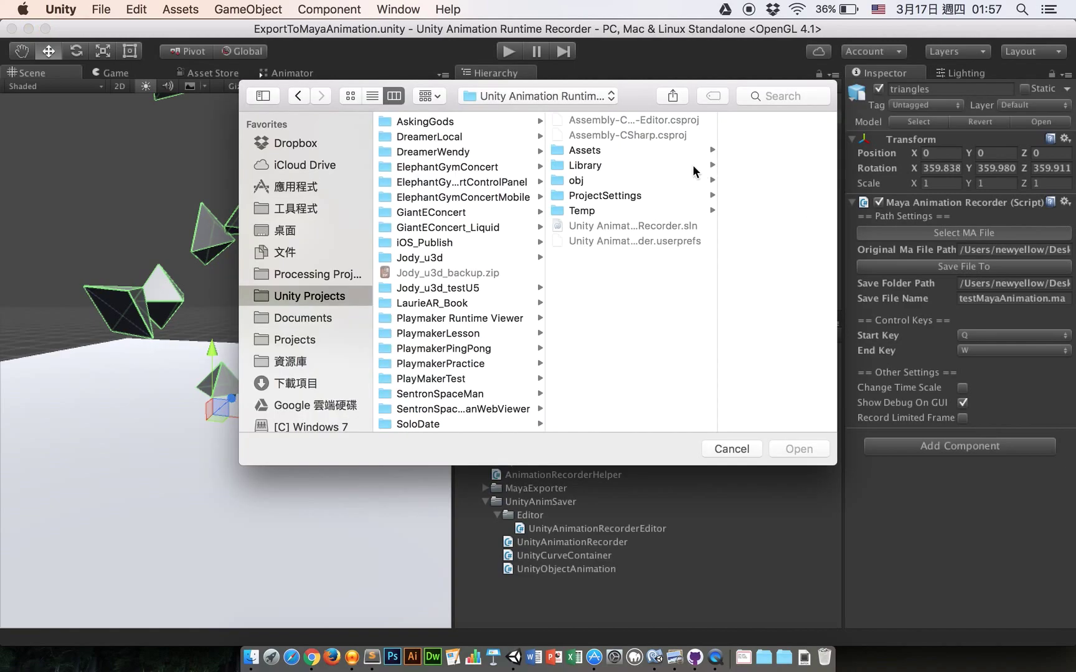
click(637, 150)
click(710, 121)
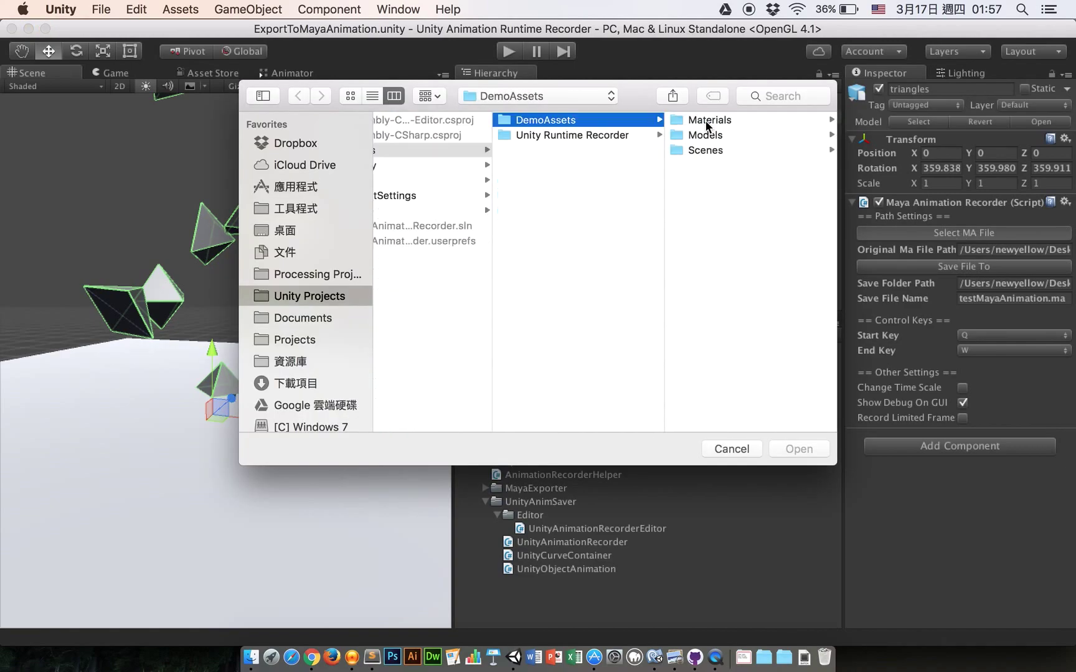
click(715, 136)
click(715, 120)
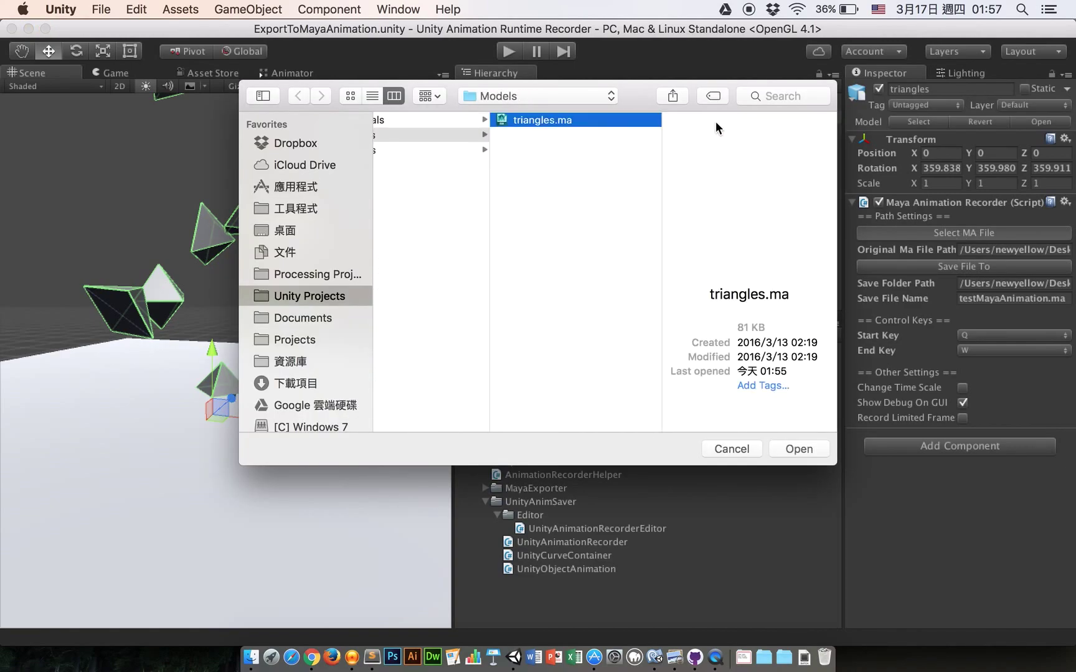
click(802, 452)
- Set the export destination to Desktop/TestModel with file name exportToMayaAnimation
click(921, 268)
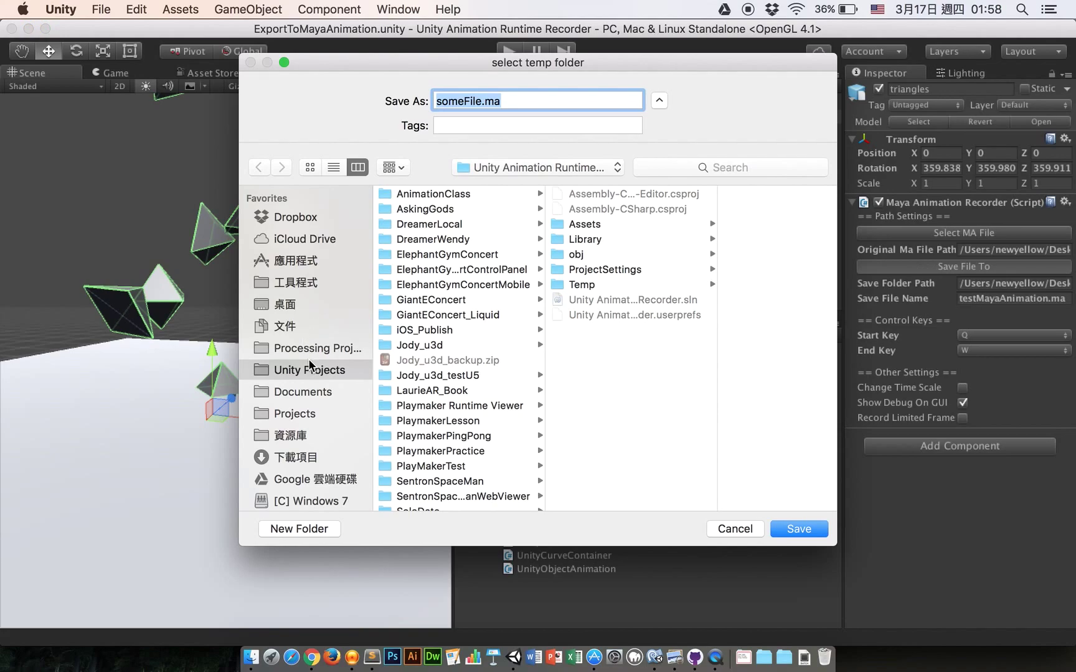
click(284, 302)
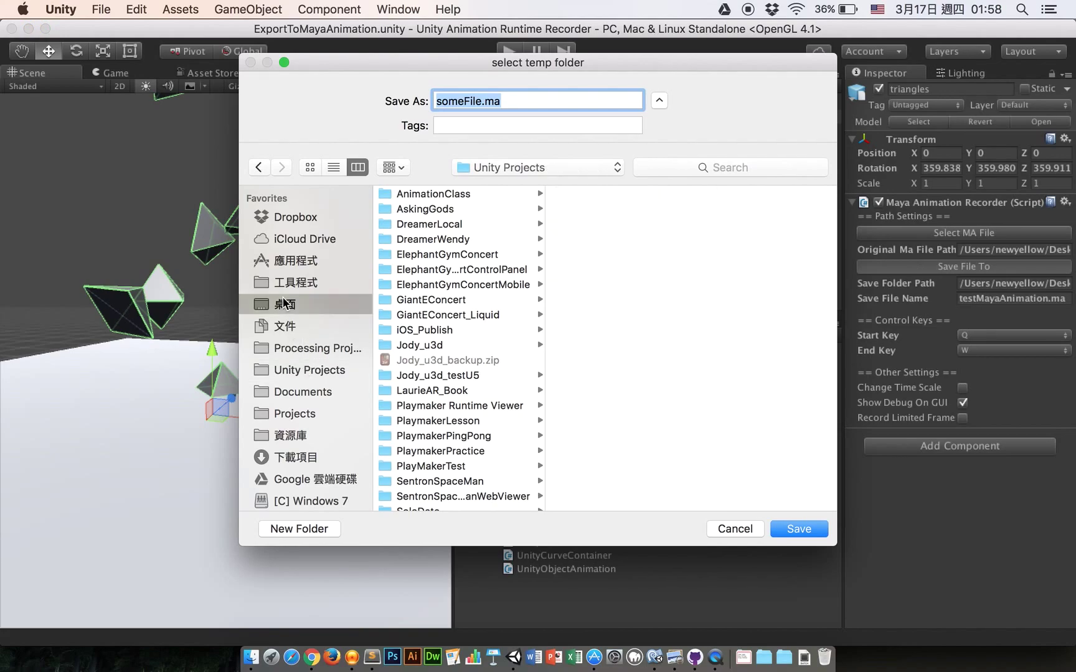
scroll(389, 271, down, 10)
scroll(411, 311, down, 5)
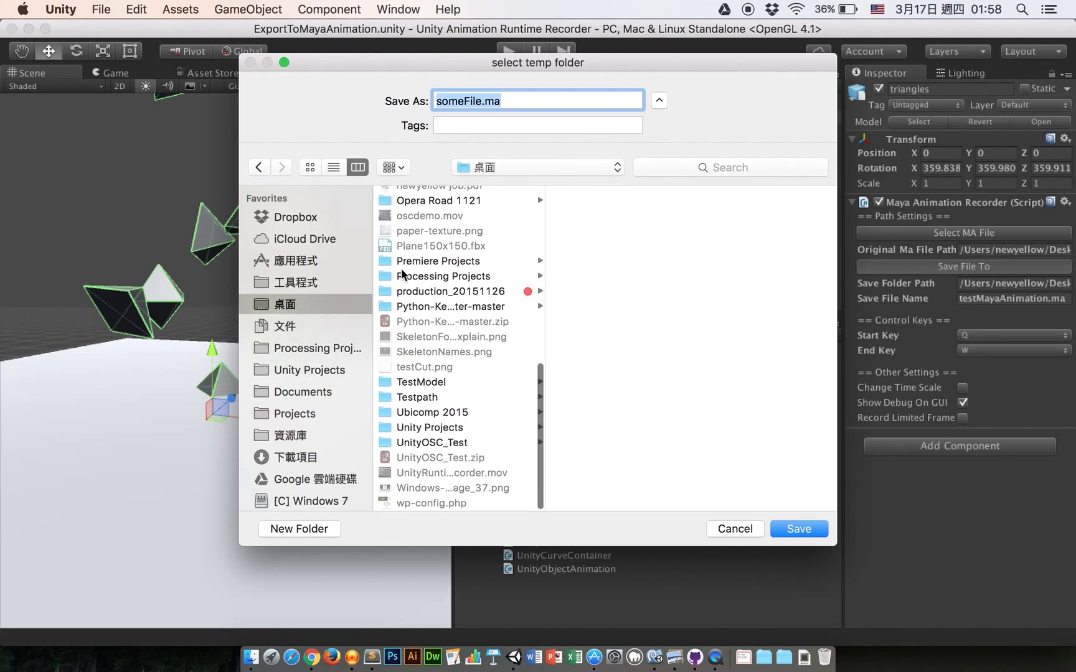
click(450, 384)
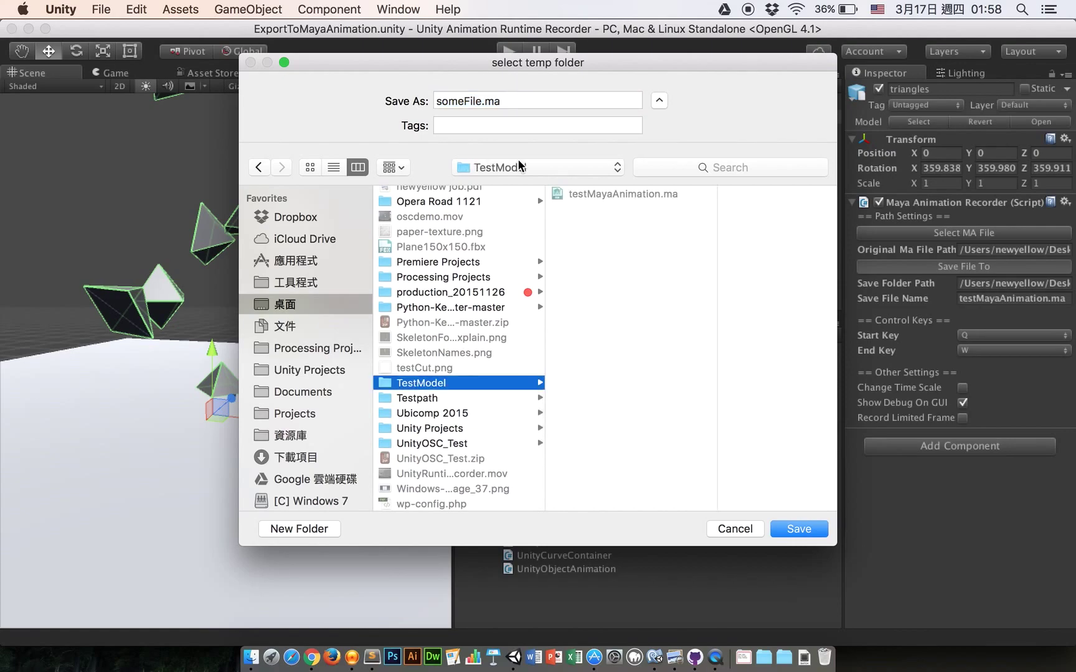
double_click(456, 99)
text(exportToMayaAnimation)
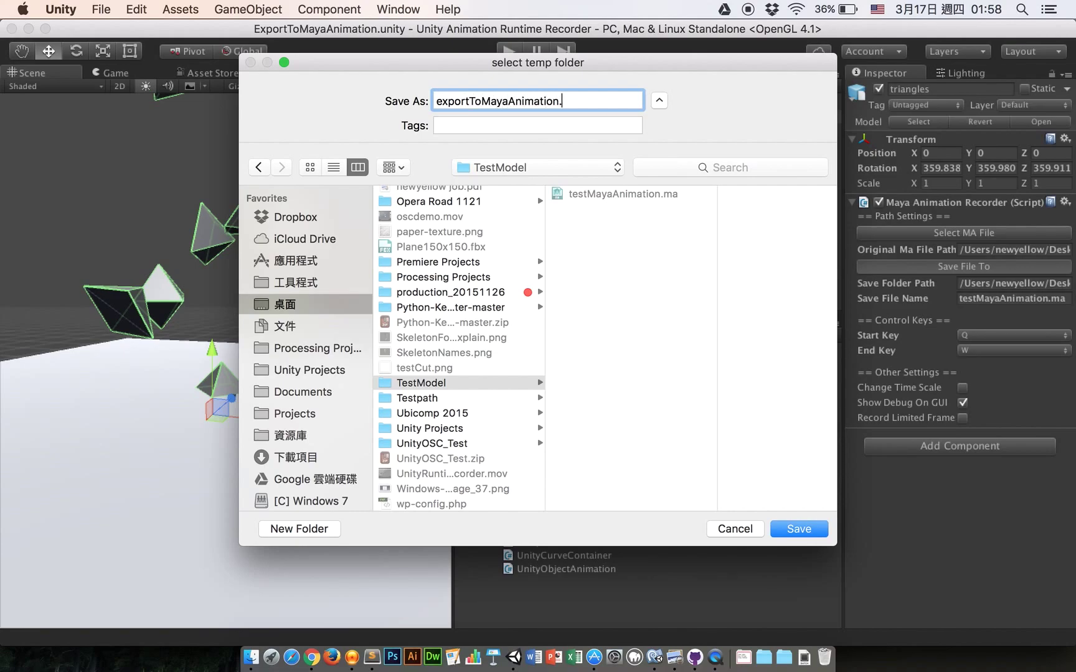
click(805, 529)
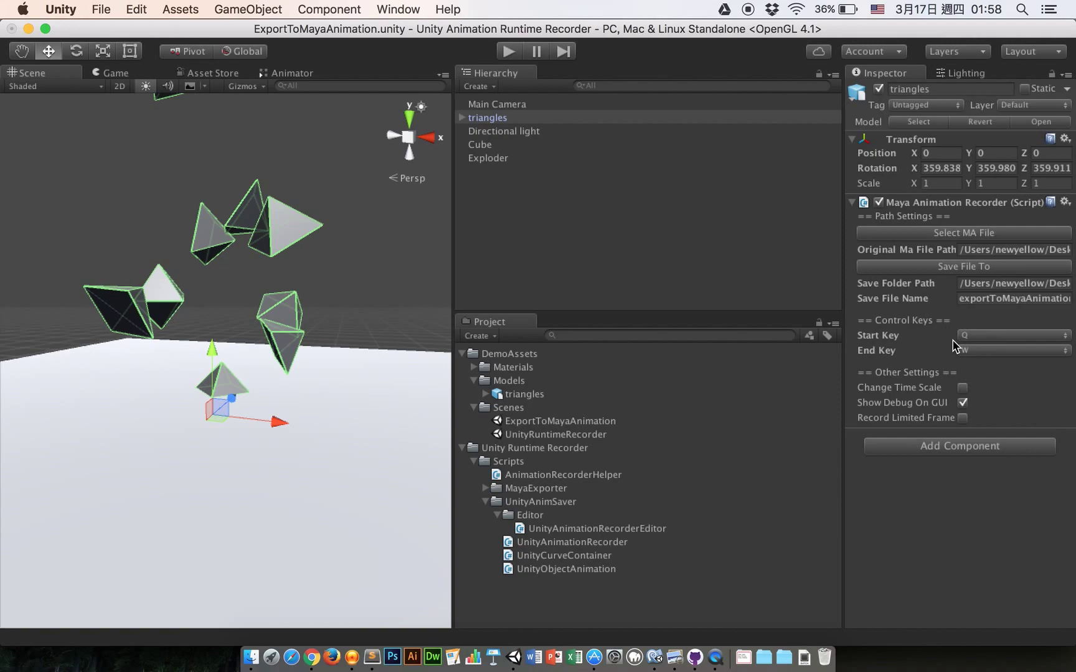
- Record the explosion with Q and W to export exportToMayaAnimation.ma, then exit play mode
click(510, 55)
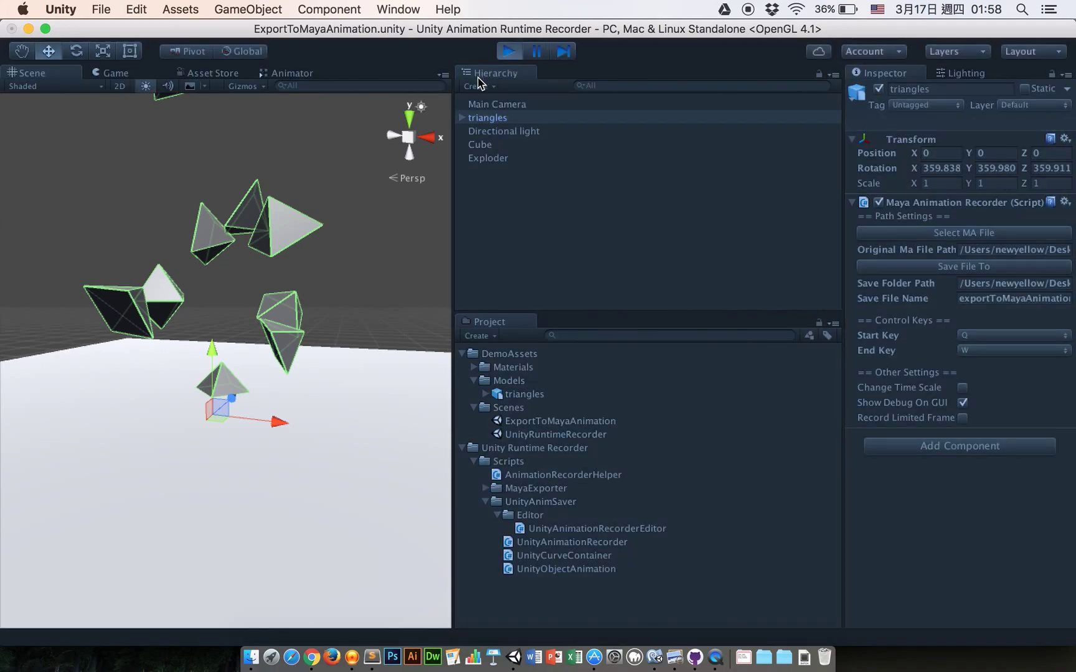
key(q)
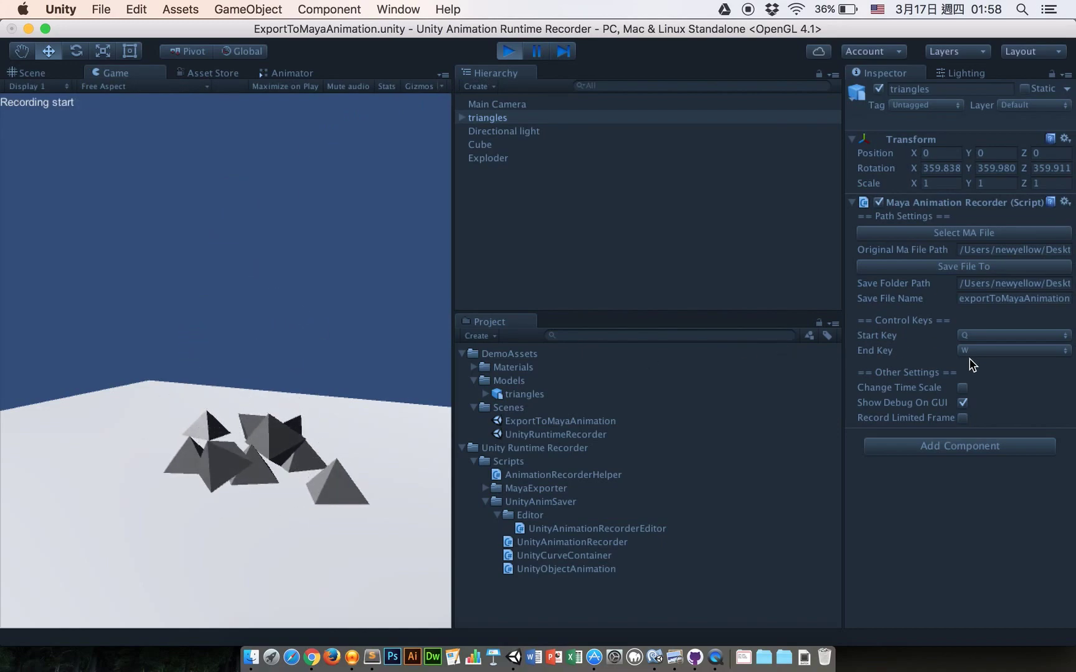
key(w)
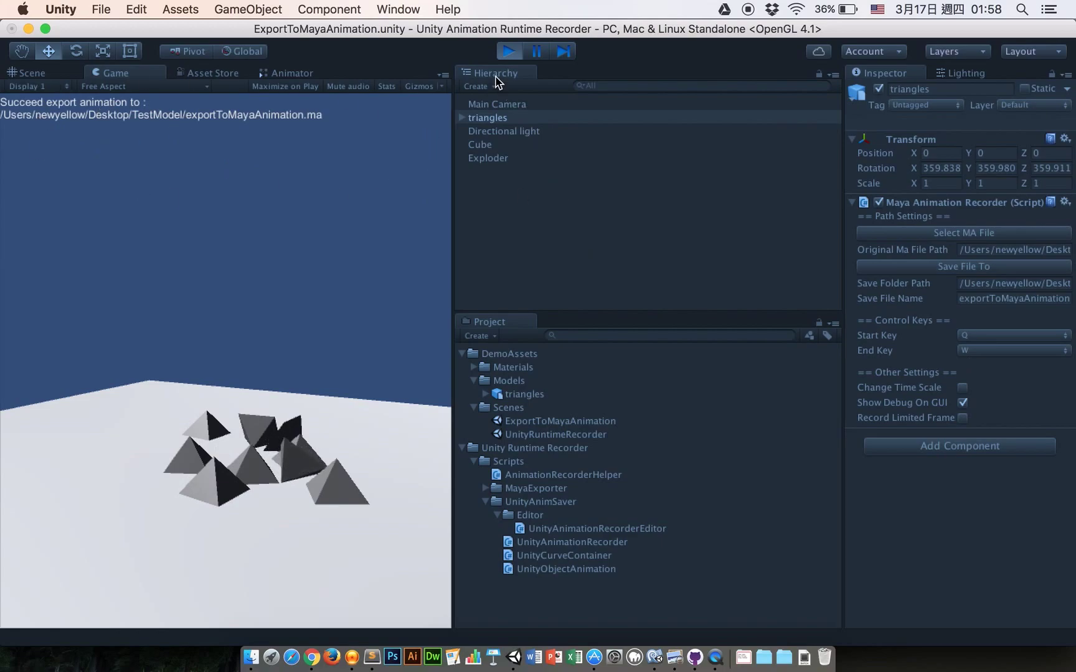
click(508, 51)
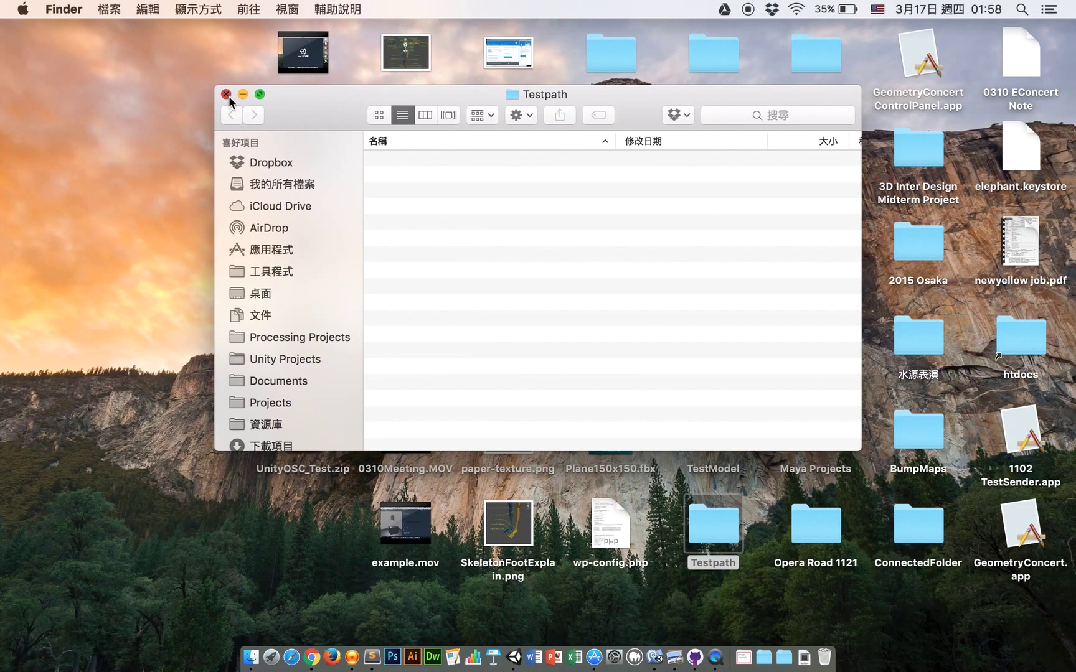
- Close the Testpath window, open the Desktop's TestModel folder, and select exportToMayaAnimation.ma
click(226, 94)
click(685, 418)
double_click(708, 431)
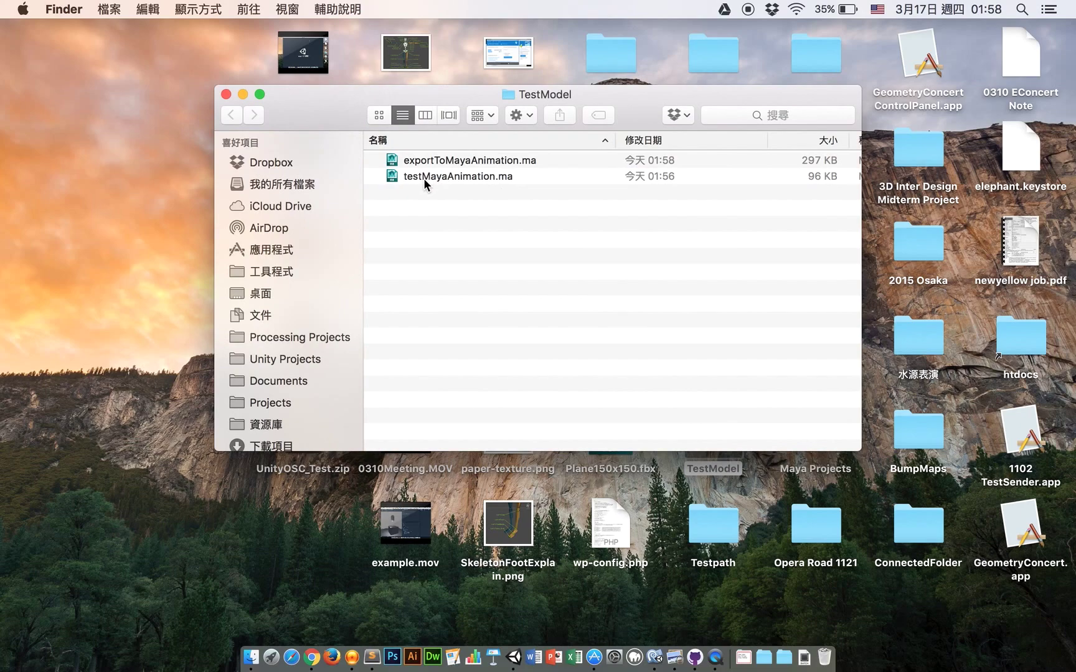
click(440, 162)
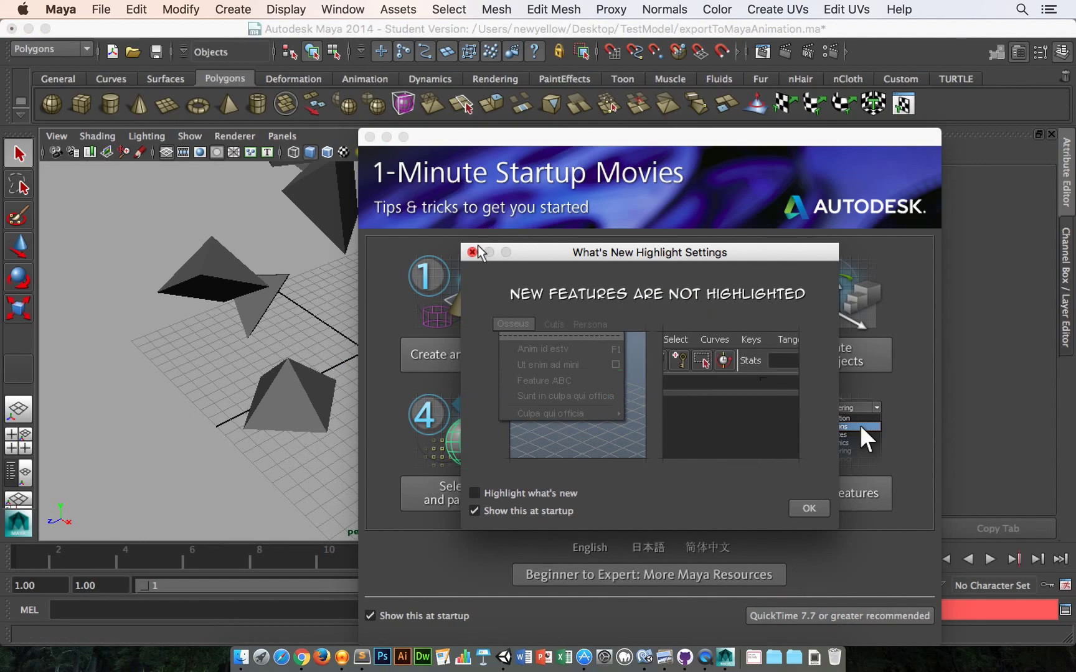
- Dismiss Maya's startup windows and extend the animation end time to 1000 frames
click(478, 249)
click(370, 138)
scroll(429, 276, down, 5)
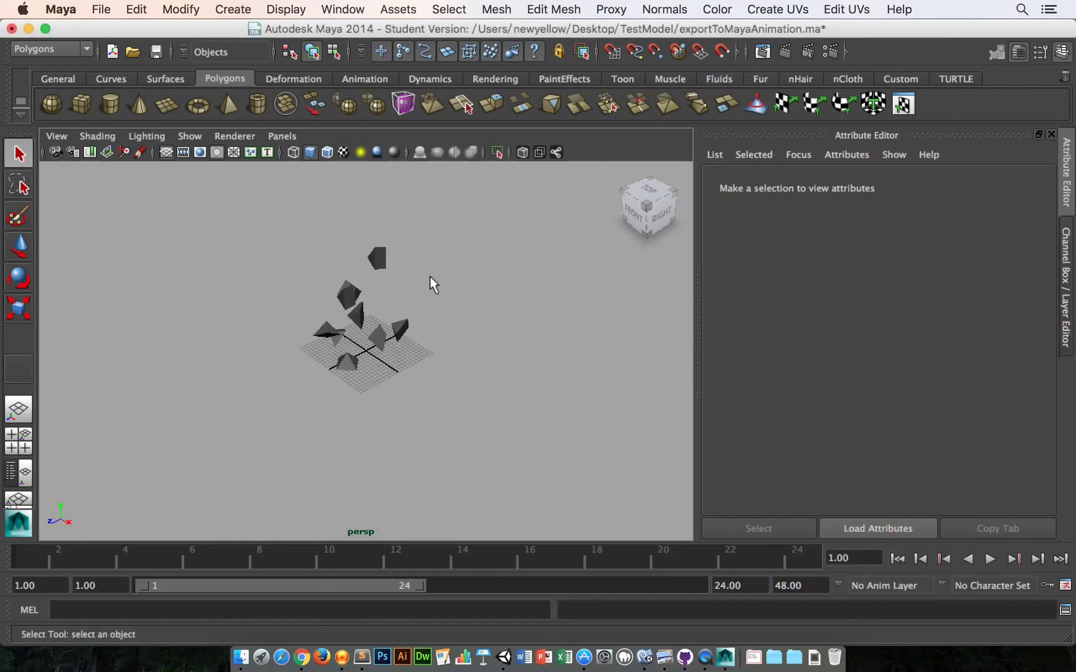
click(383, 239)
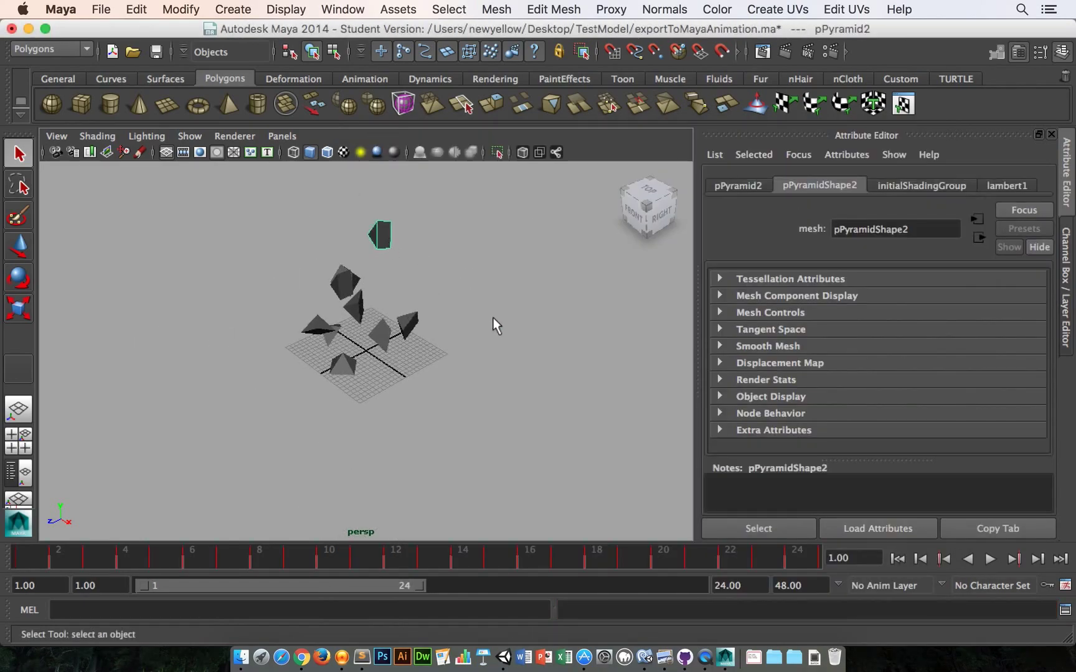
double_click(732, 585)
text(10)
key(Return)
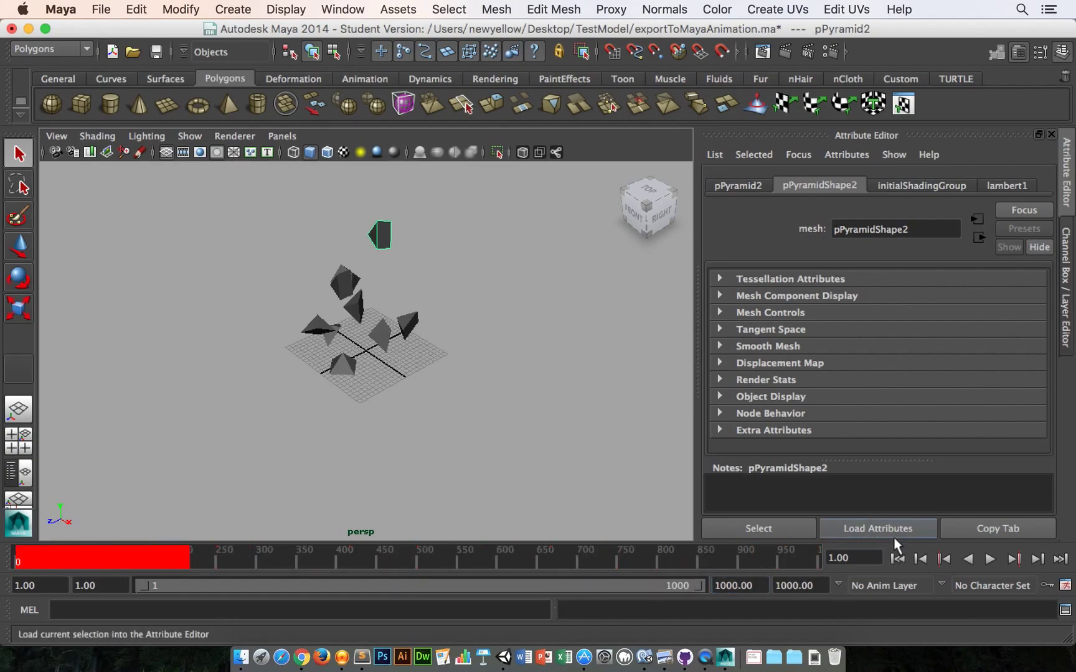
- Play the recorded explosion to frame 192, then quit Maya without saving
click(984, 559)
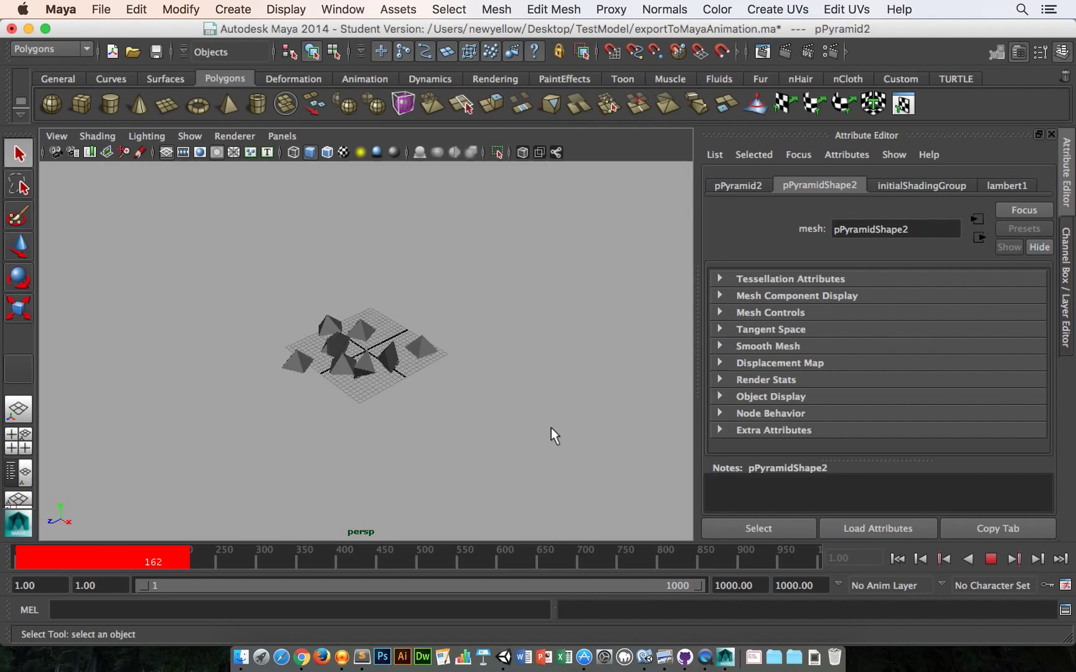
click(987, 562)
click(624, 319)
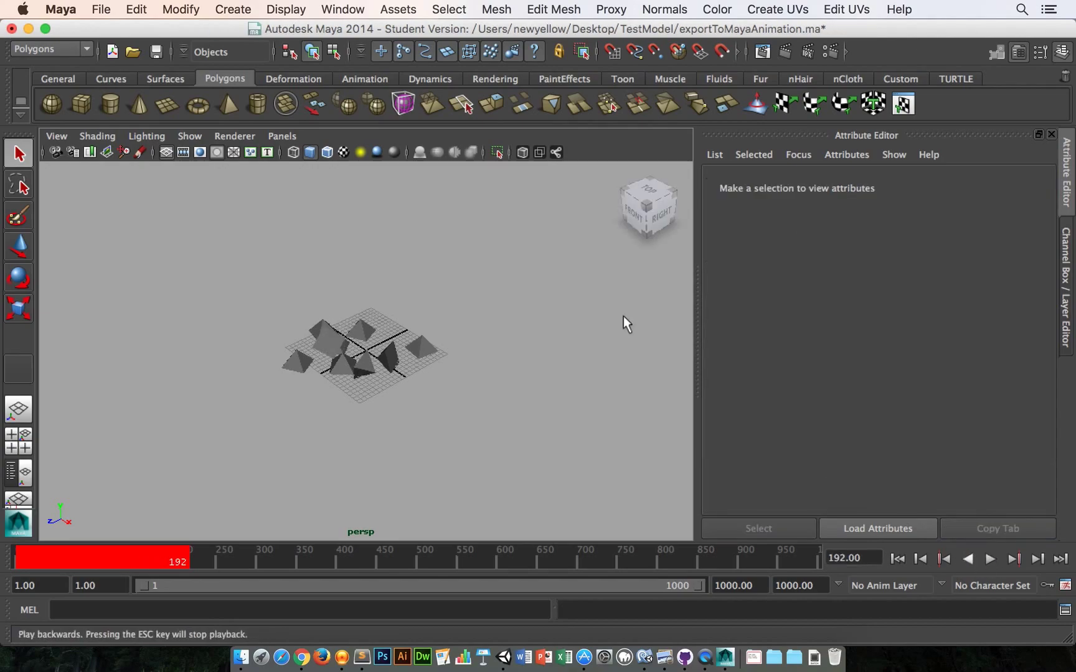
click(11, 29)
click(526, 339)
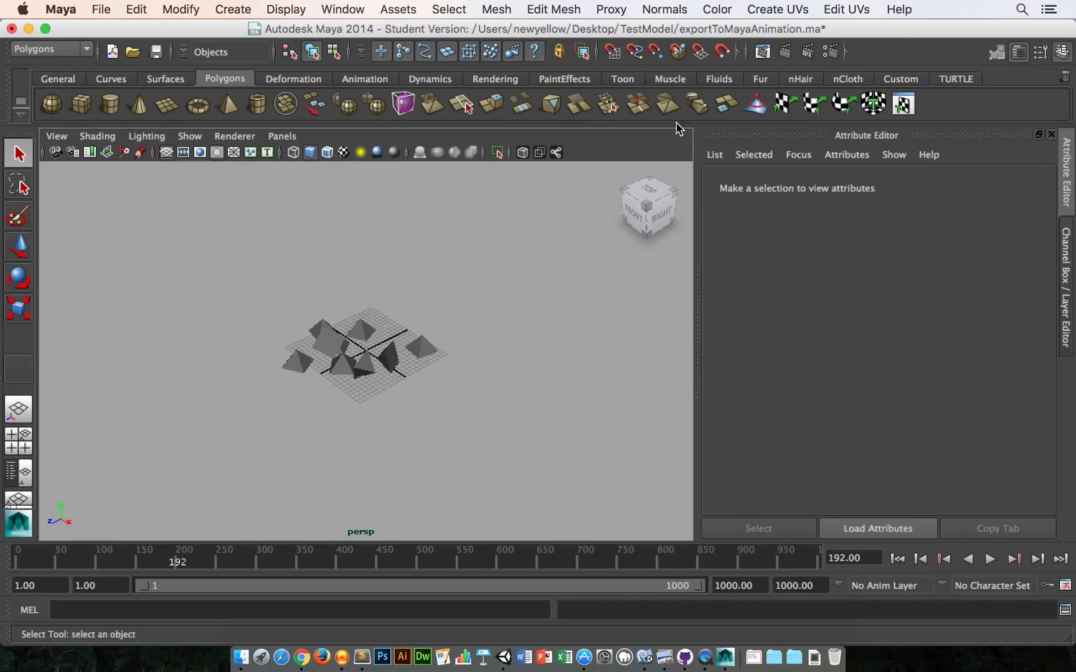